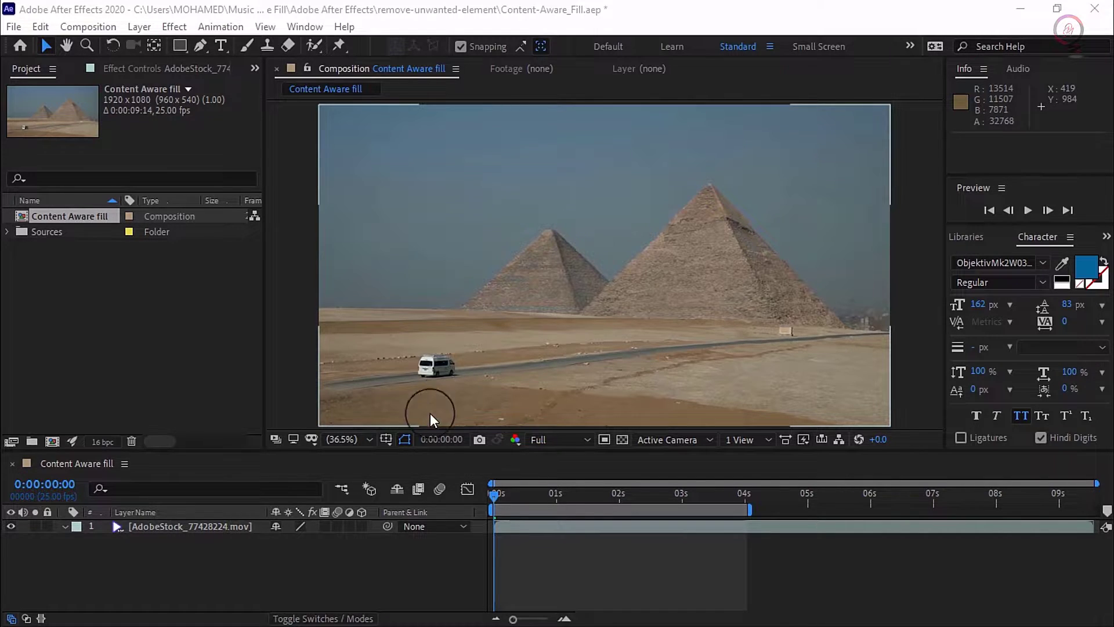
Step: Deselect the pyramids footage layer in the Content Aware fill composition
{"action": "left_click", "coordinate": [304, 557]}
{"action": "key", "text": "space"}
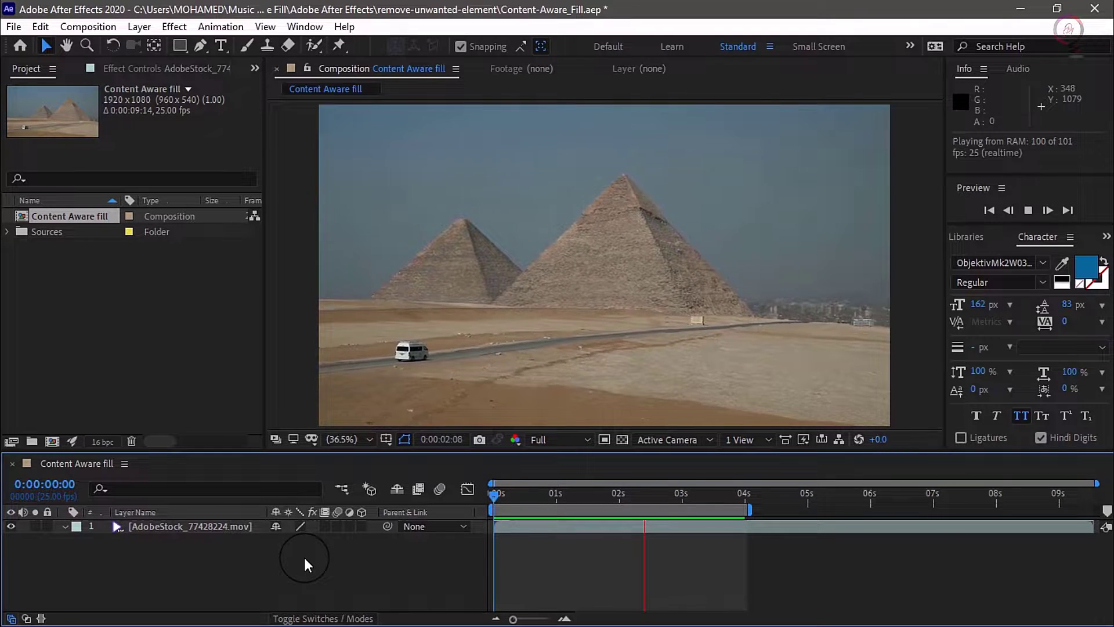
{"action": "key", "text": "space"}
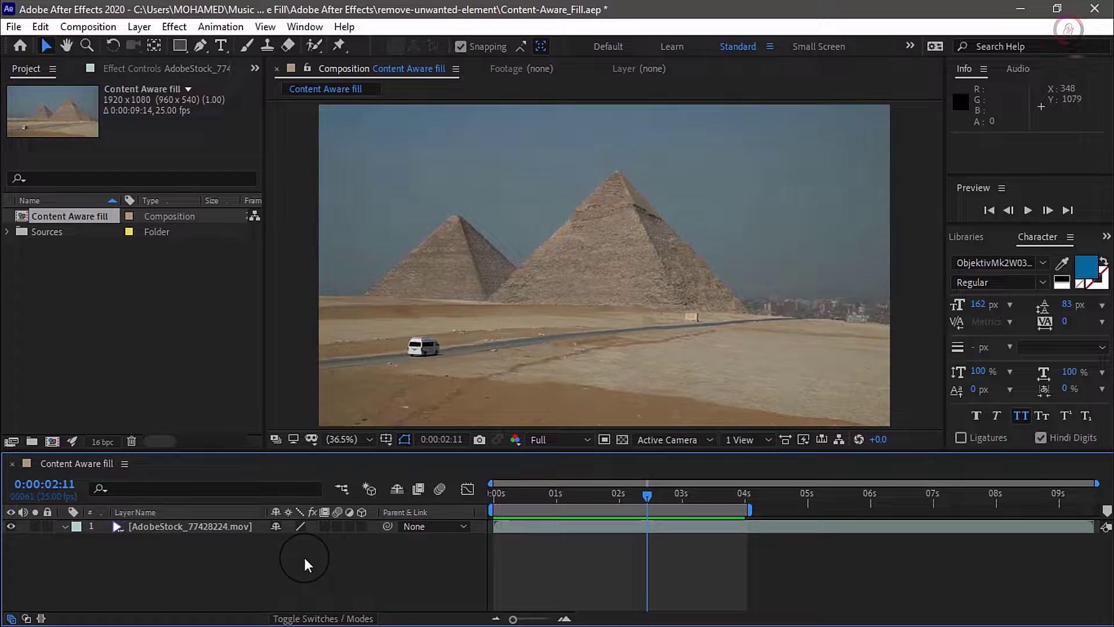
{"action": "left_click_drag", "start_coordinate": [649, 496], "coordinate": [494, 495]}
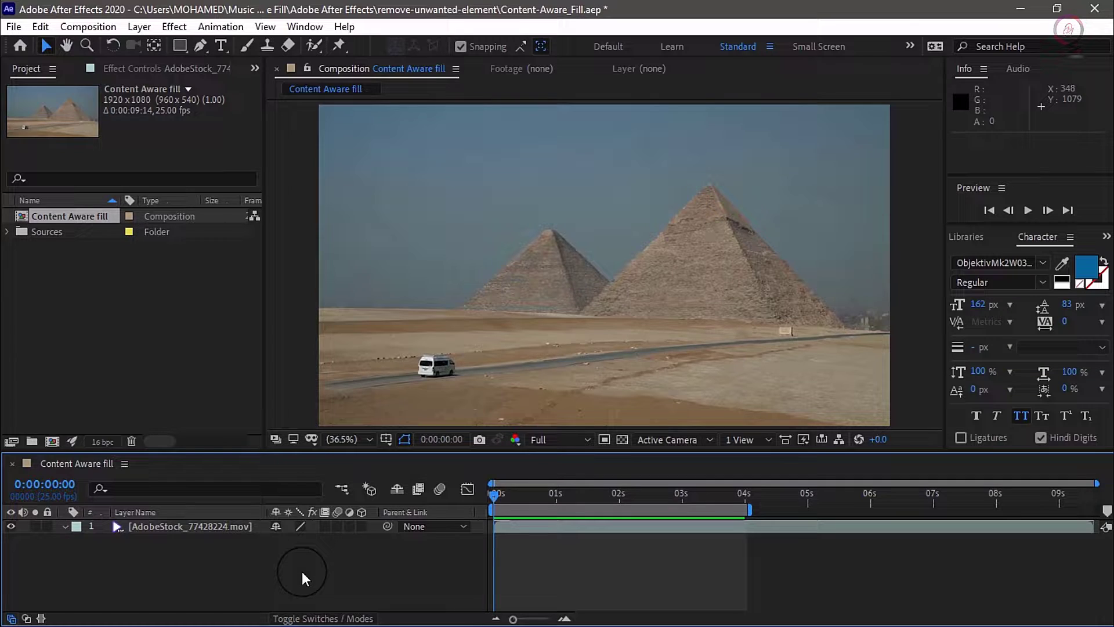
{"action": "left_click", "coordinate": [228, 531]}
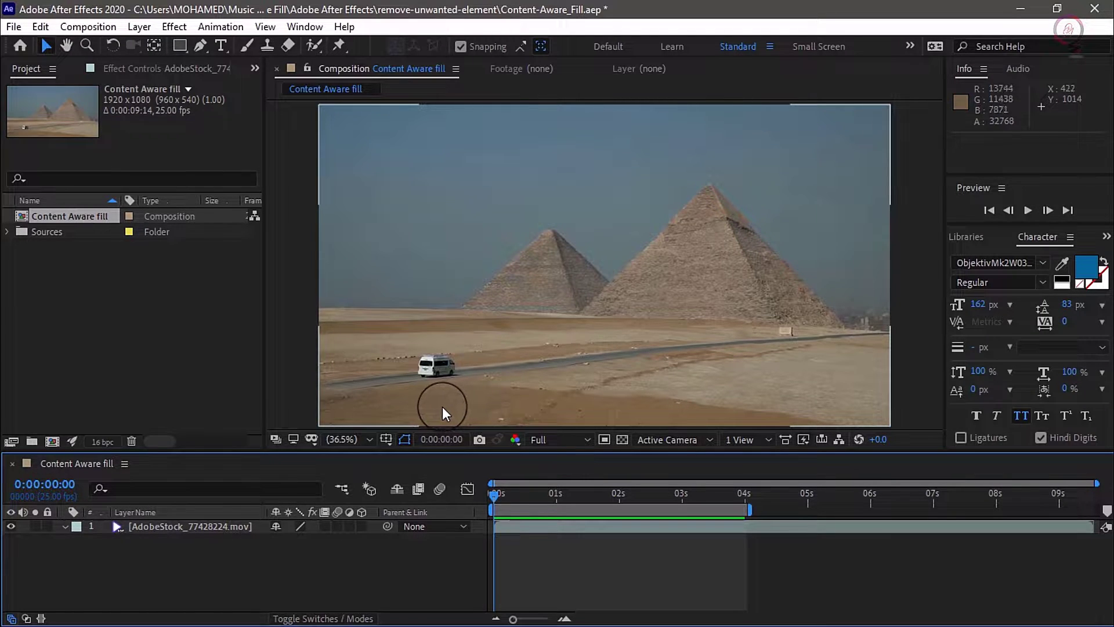
{"action": "left_click", "coordinate": [247, 539]}
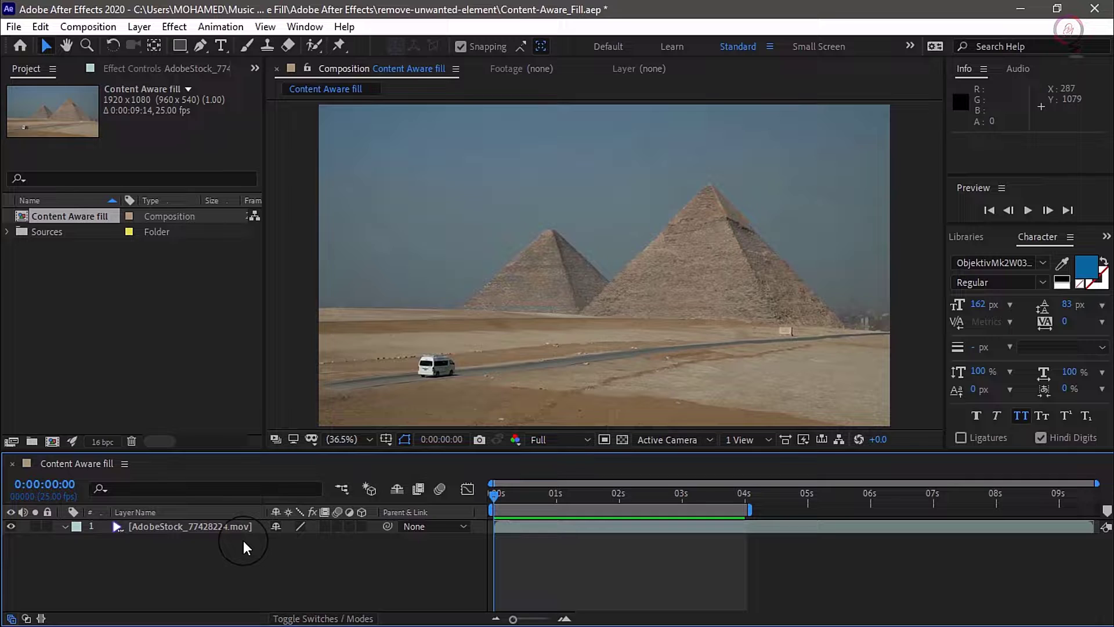
{"action": "left_click", "coordinate": [220, 525]}
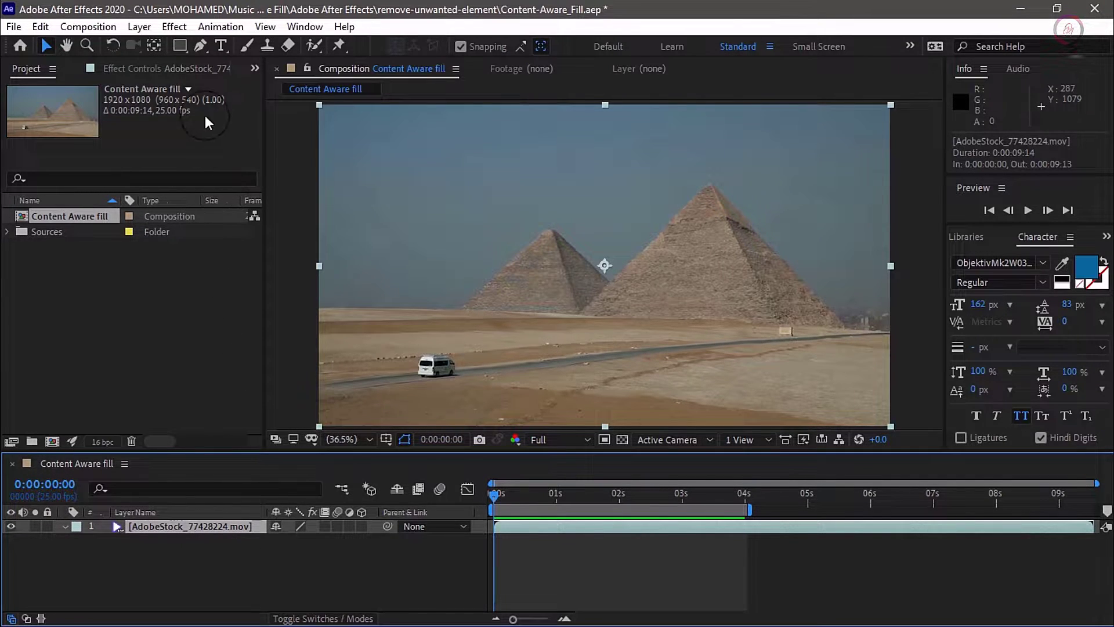
{"action": "left_click", "coordinate": [201, 47]}
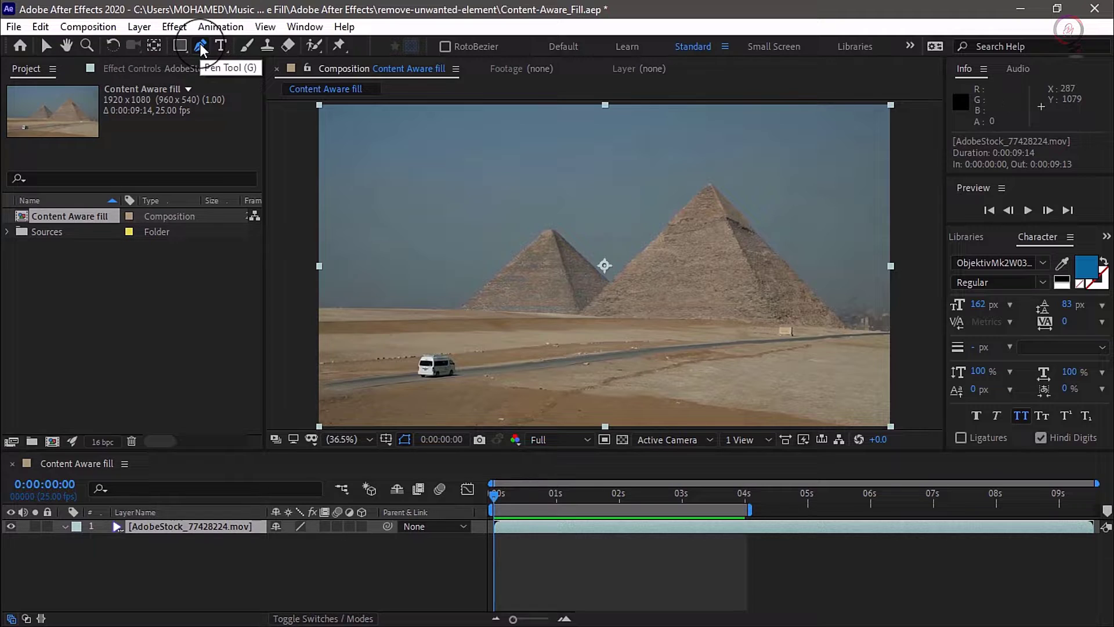
Step: Draw a closed four-point Mask 1 around the white van with the Pen Tool
{"action": "left_click", "coordinate": [416, 346]}
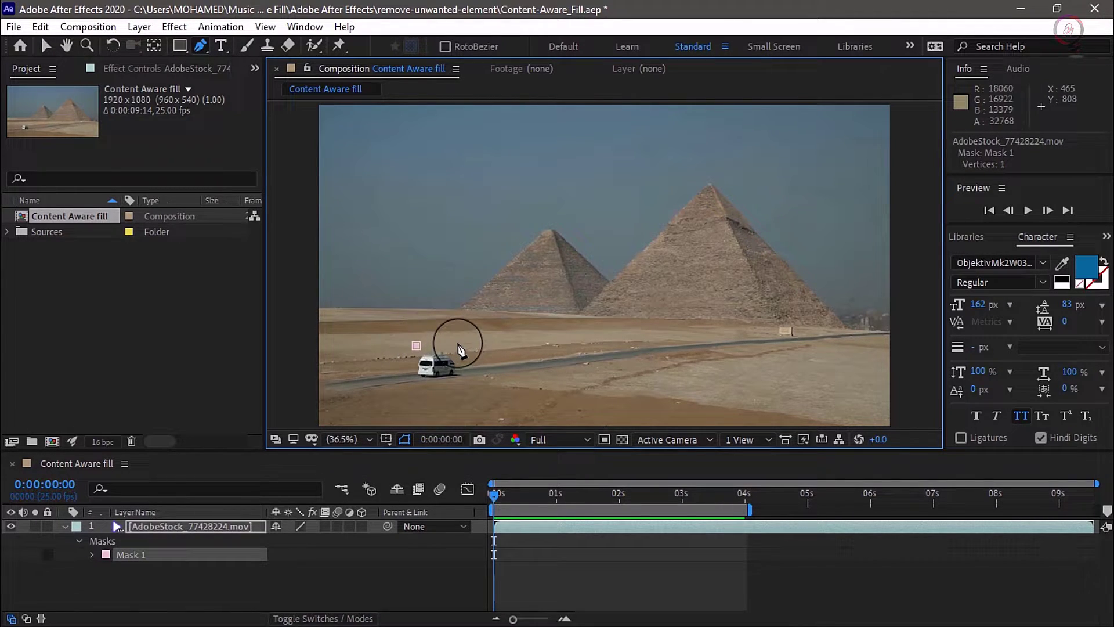
{"action": "left_click", "coordinate": [457, 340]}
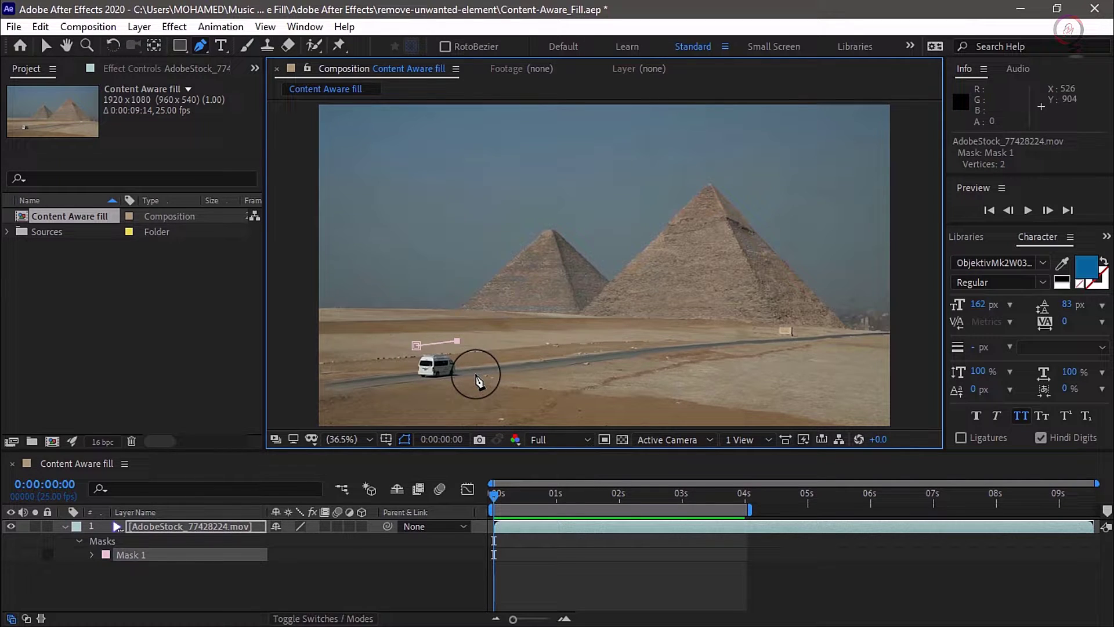
{"action": "left_click", "coordinate": [471, 378]}
{"action": "left_click", "coordinate": [417, 389]}
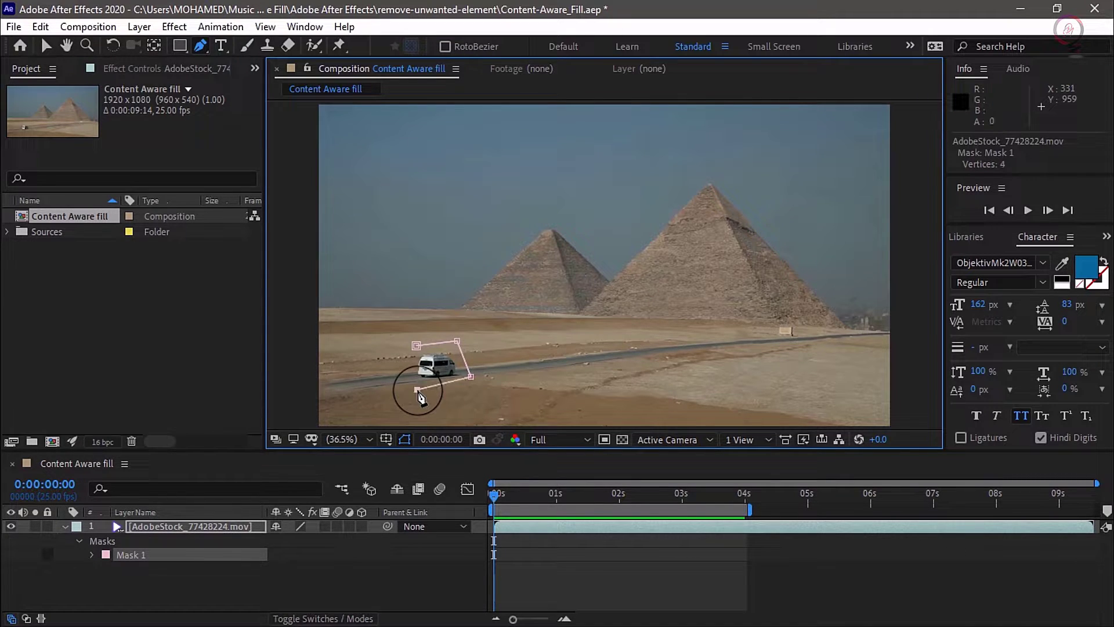
{"action": "left_click", "coordinate": [416, 347]}
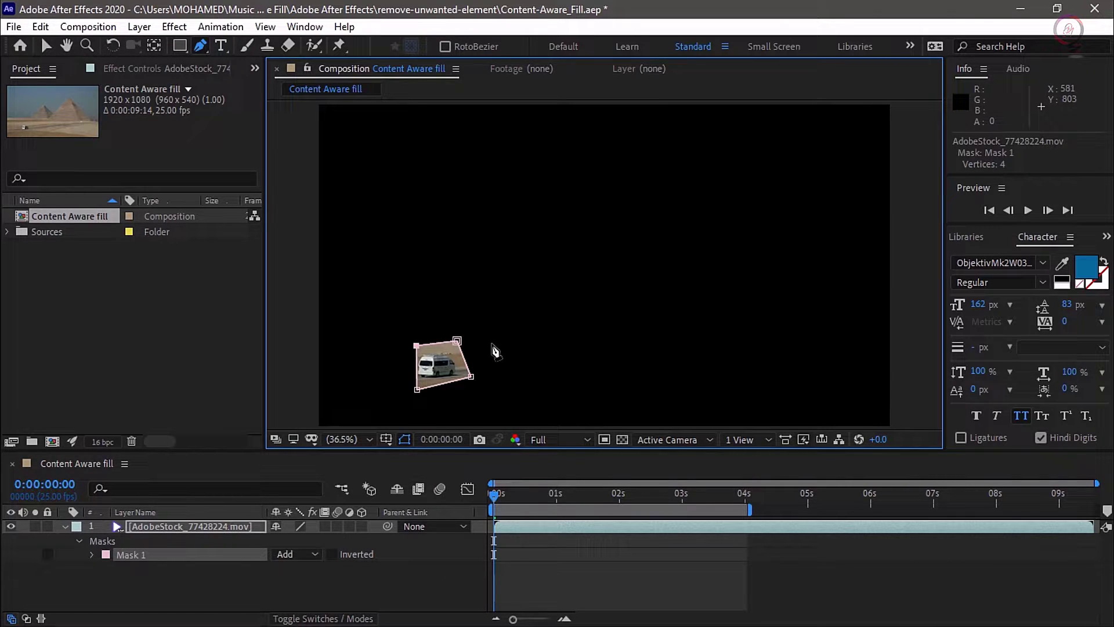
Step: Set Mask 1's mode to None so only its outline shows over the full footage
{"action": "left_click", "coordinate": [46, 46]}
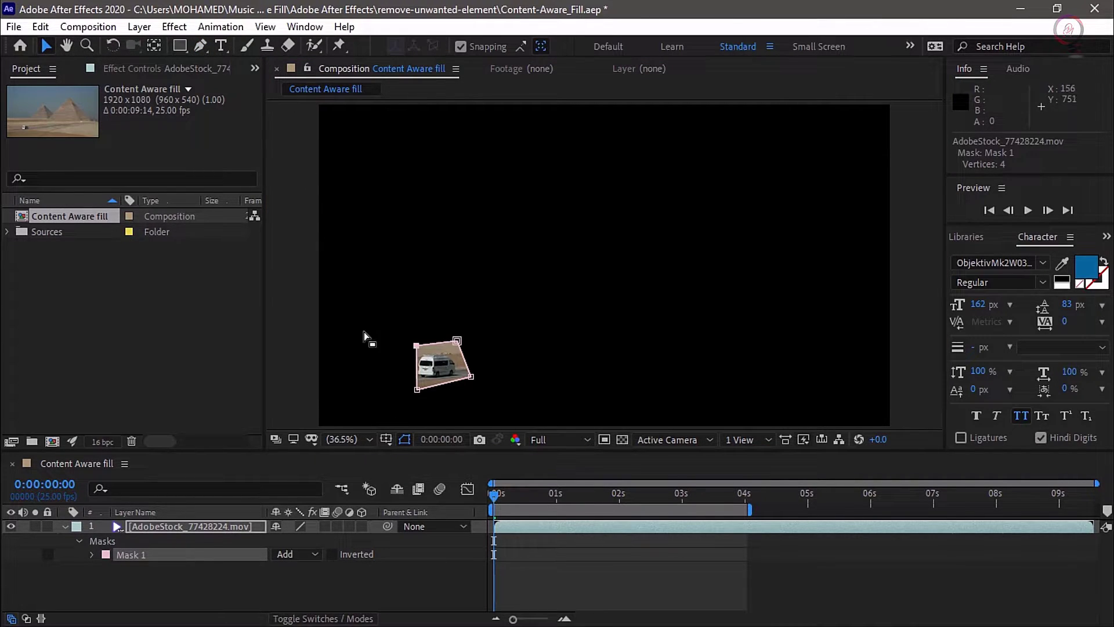
{"action": "left_click", "coordinate": [313, 556]}
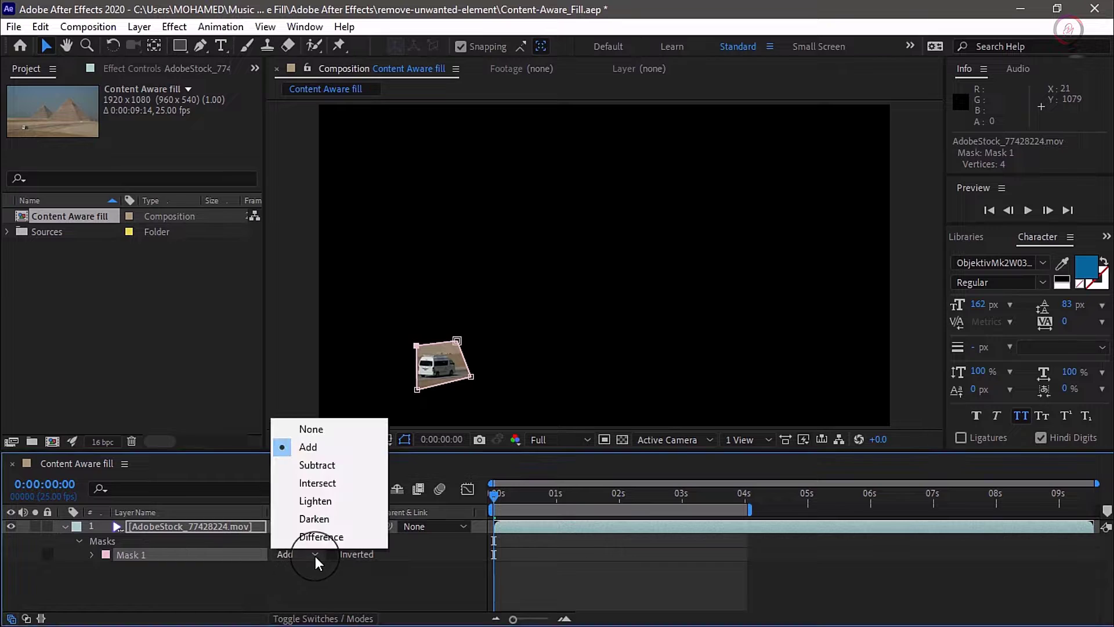
{"action": "left_click", "coordinate": [312, 428]}
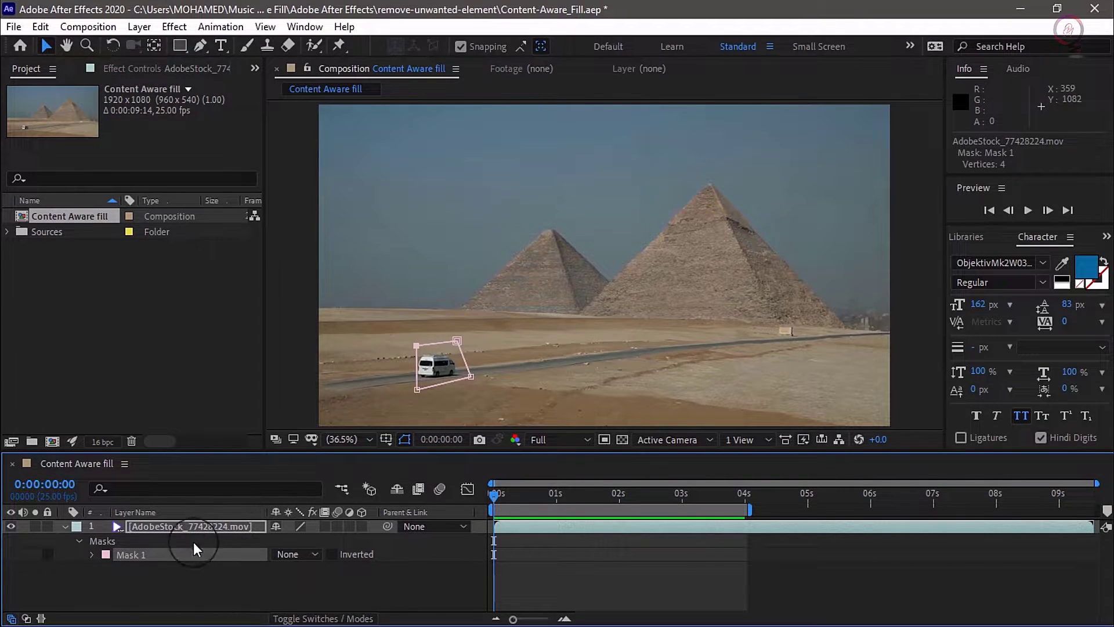
{"action": "right_click", "coordinate": [151, 552]}
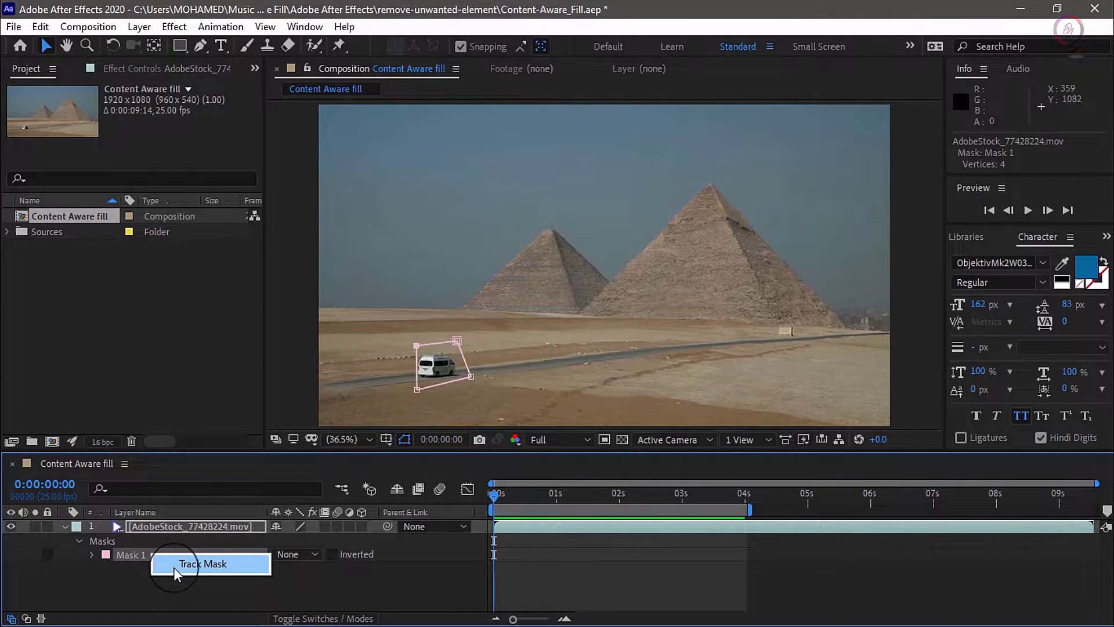
Step: Track Mask 1 forward using the Position, Scale & Rotation method
{"action": "left_click", "coordinate": [235, 567]}
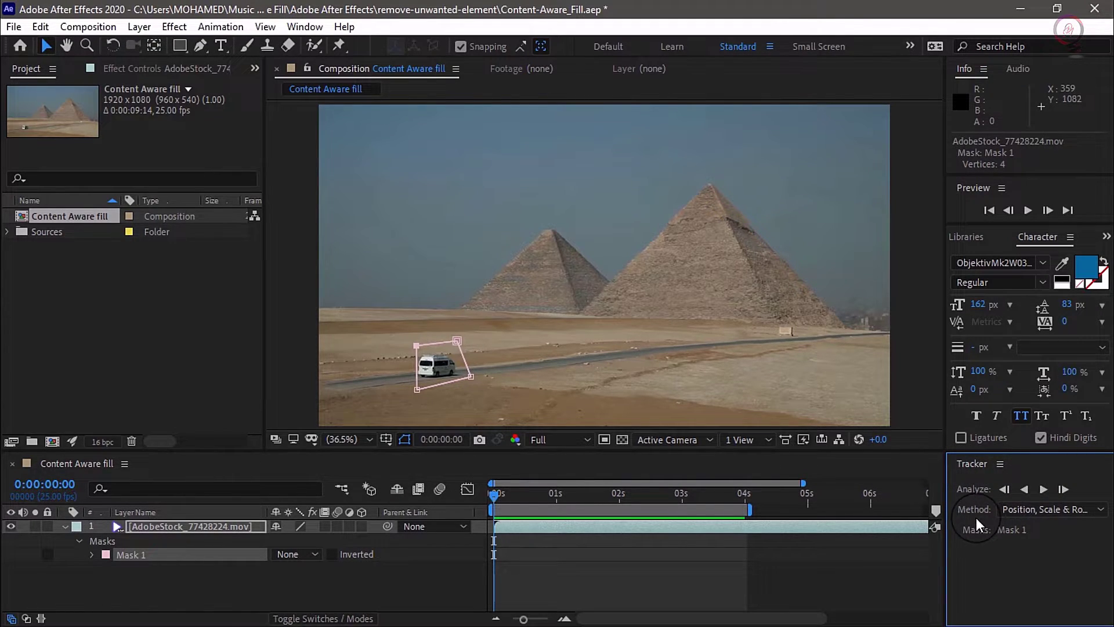
{"action": "left_click", "coordinate": [1047, 508]}
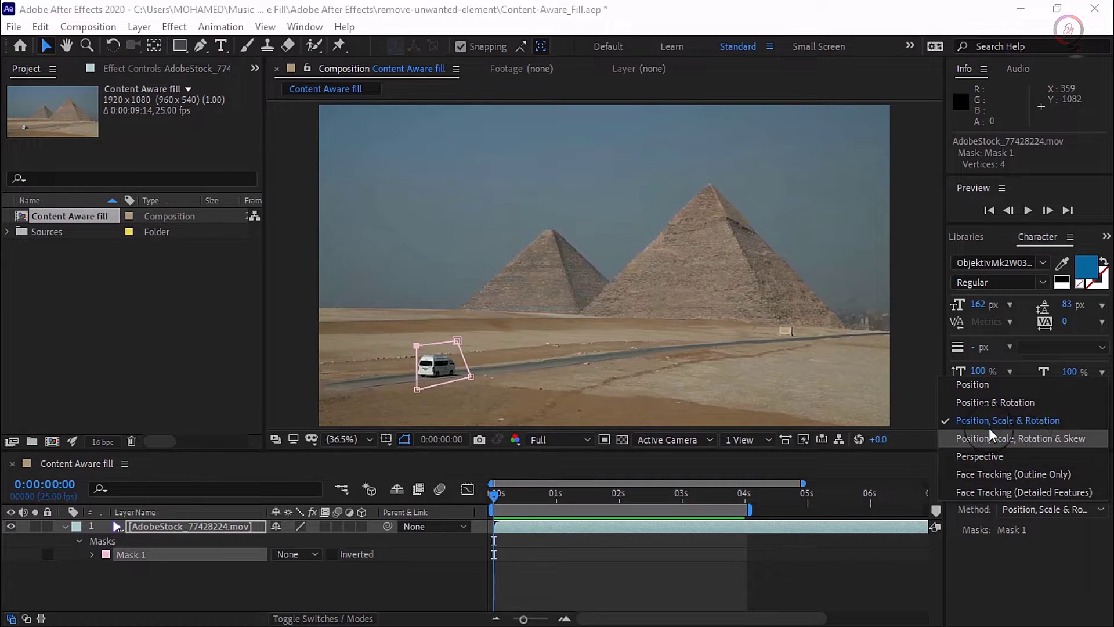
{"action": "left_click", "coordinate": [1081, 420]}
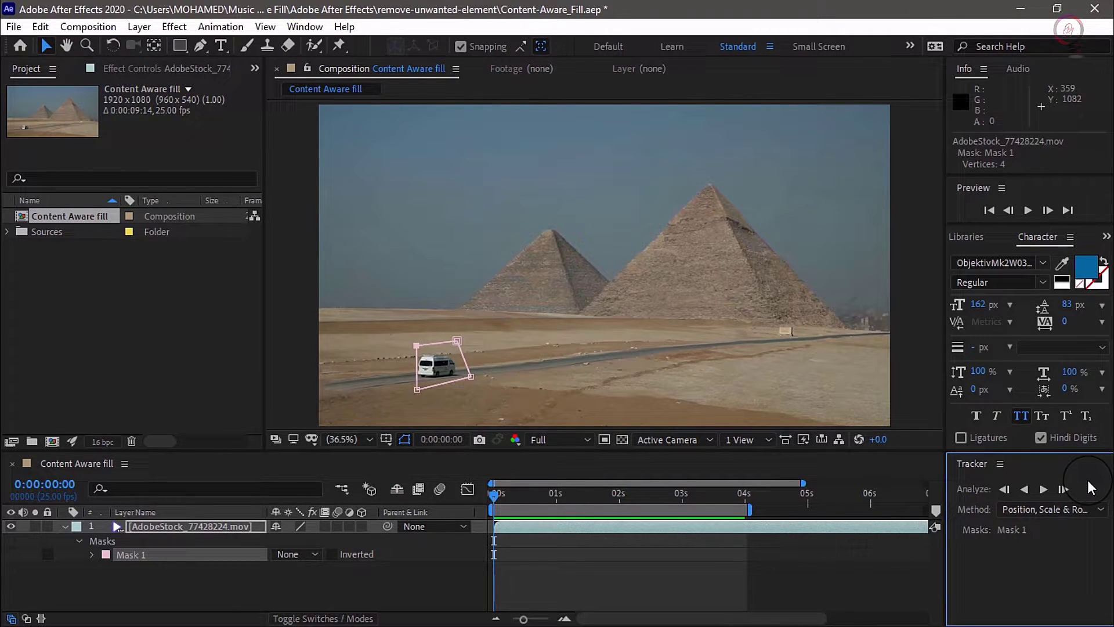
{"action": "left_click", "coordinate": [1043, 492]}
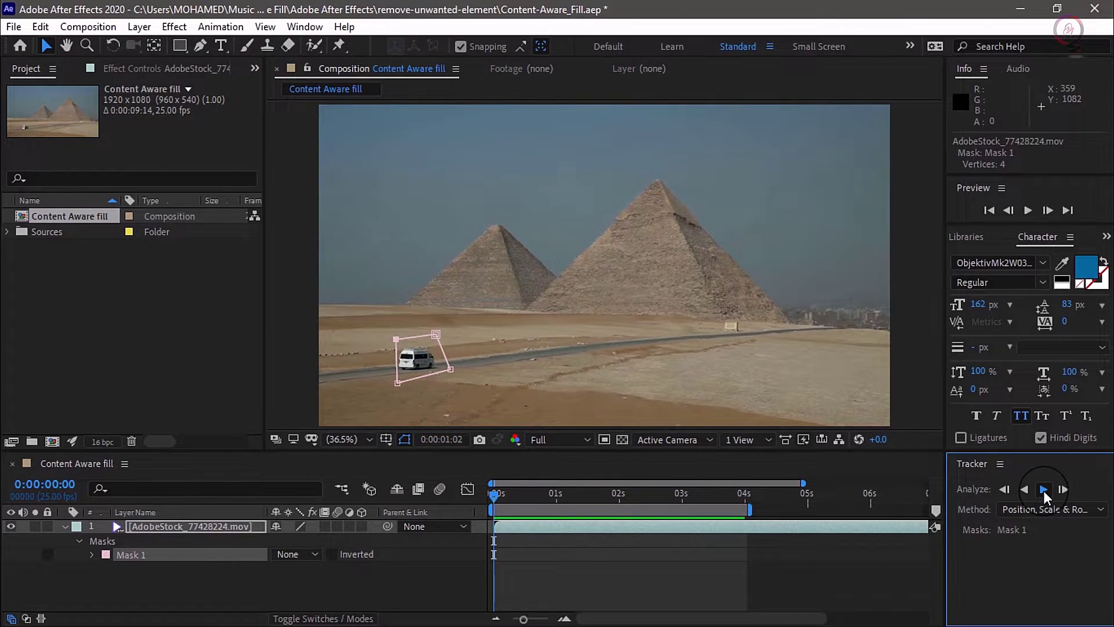
Step: Stop tracking and drag a mask corner to fit tighter around the van
{"action": "left_click", "coordinate": [1044, 490]}
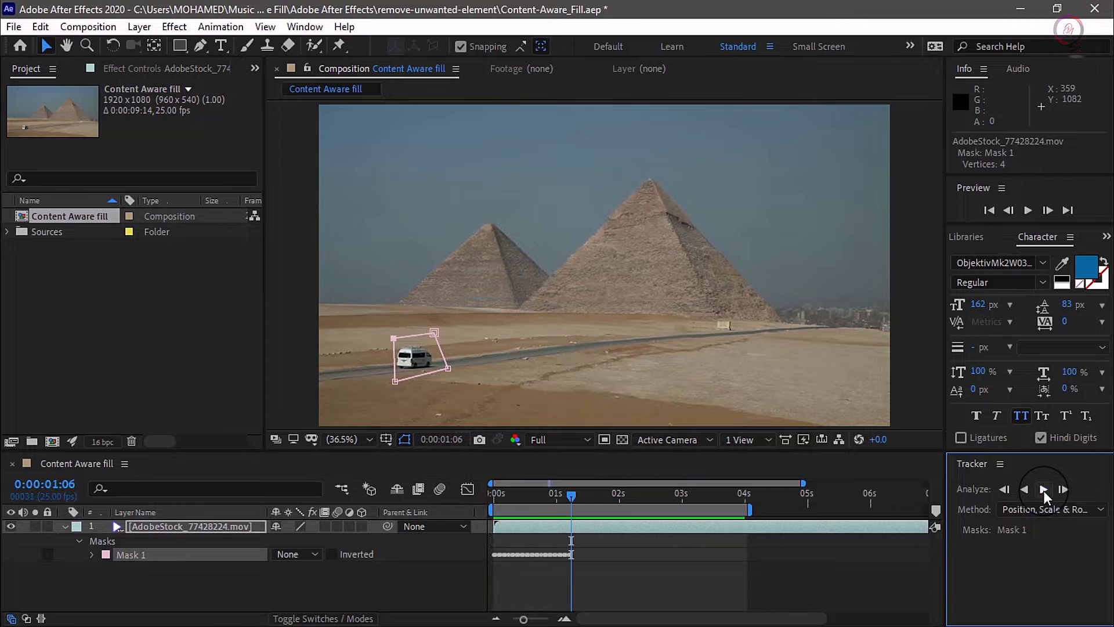
{"action": "left_click", "coordinate": [389, 337]}
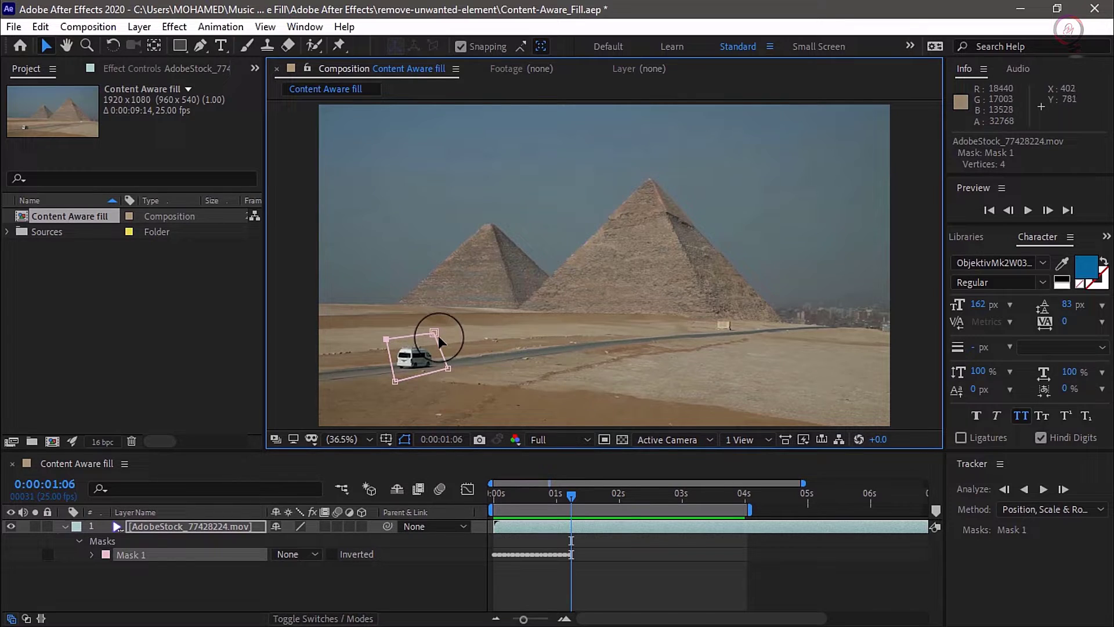
{"action": "left_click_drag", "start_coordinate": [448, 368], "coordinate": [395, 377]}
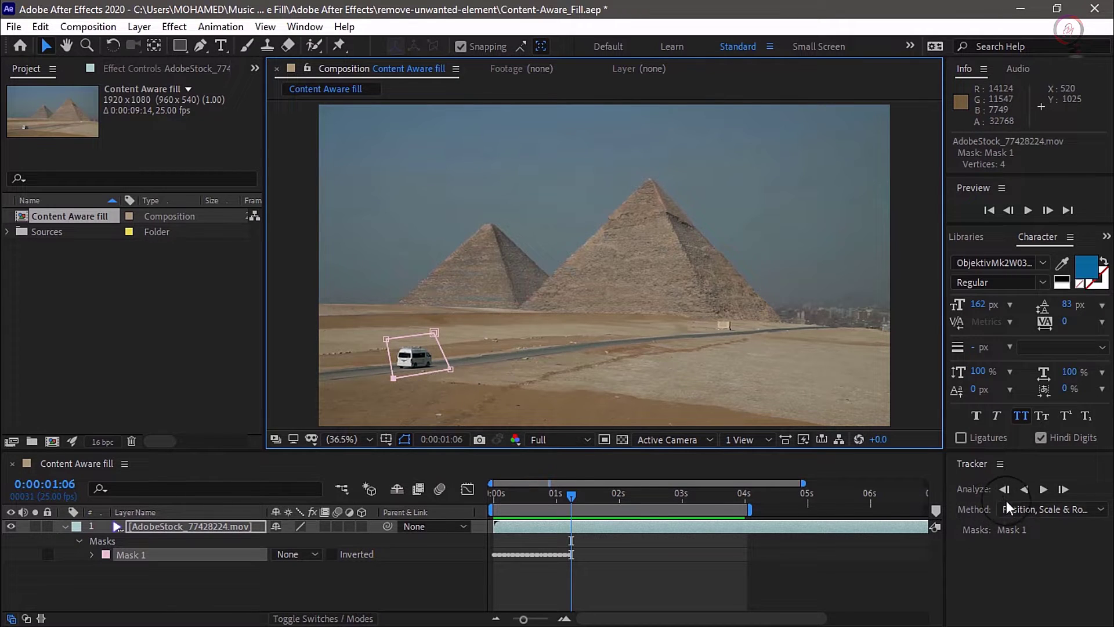
Step: Re-track the mask forward to about 0:00:04:16, then scrub back to check it
{"action": "left_click", "coordinate": [1044, 490]}
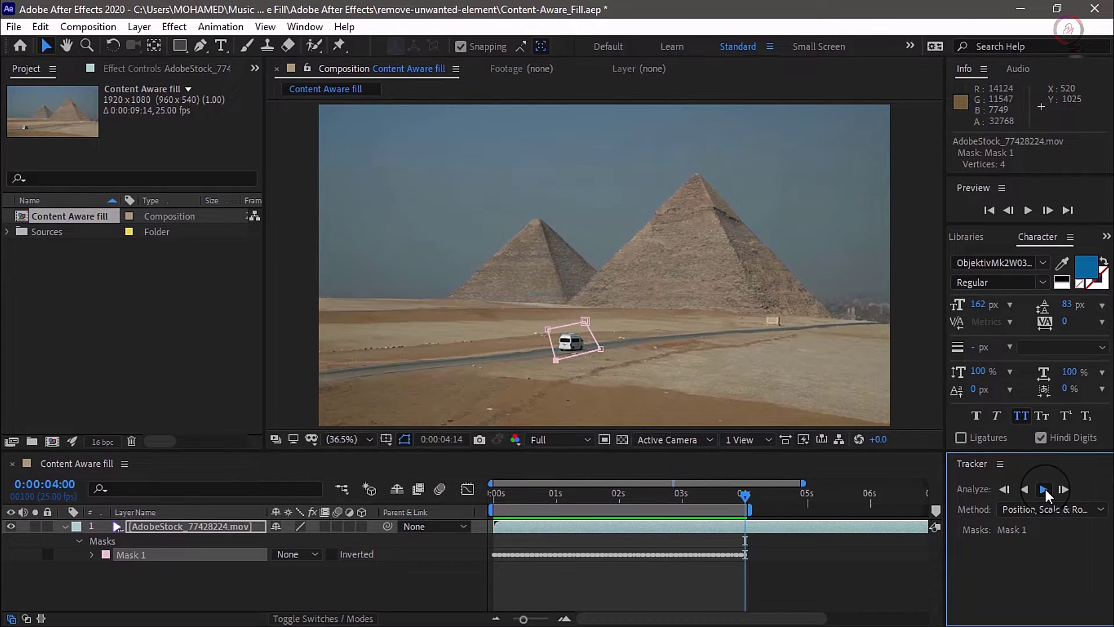
{"action": "left_click", "coordinate": [1043, 489]}
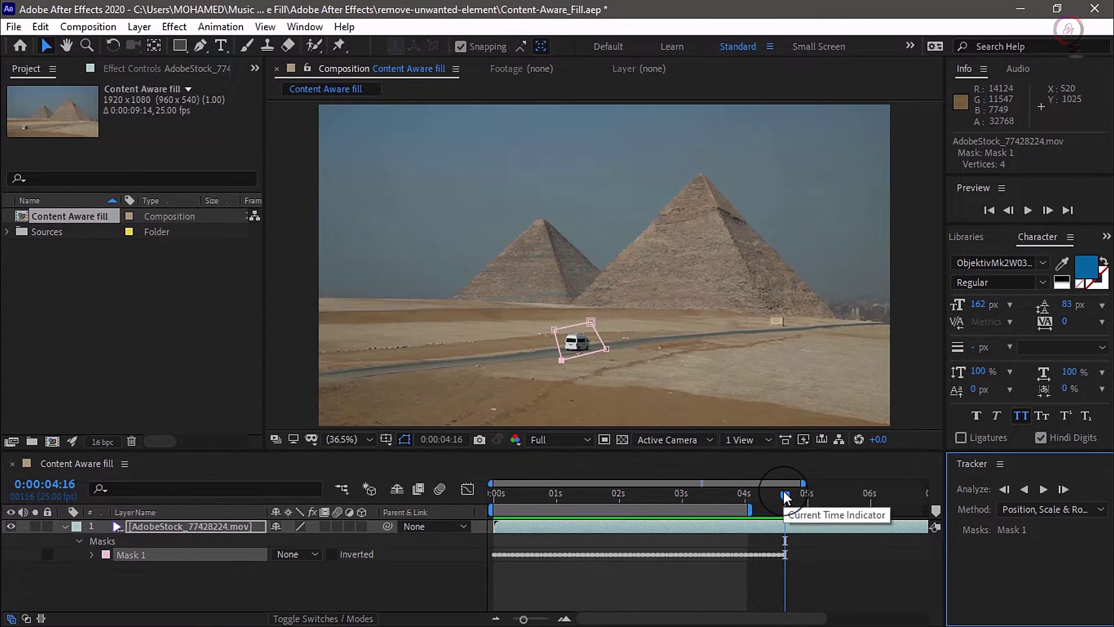
{"action": "left_click_drag", "start_coordinate": [785, 498], "coordinate": [745, 498]}
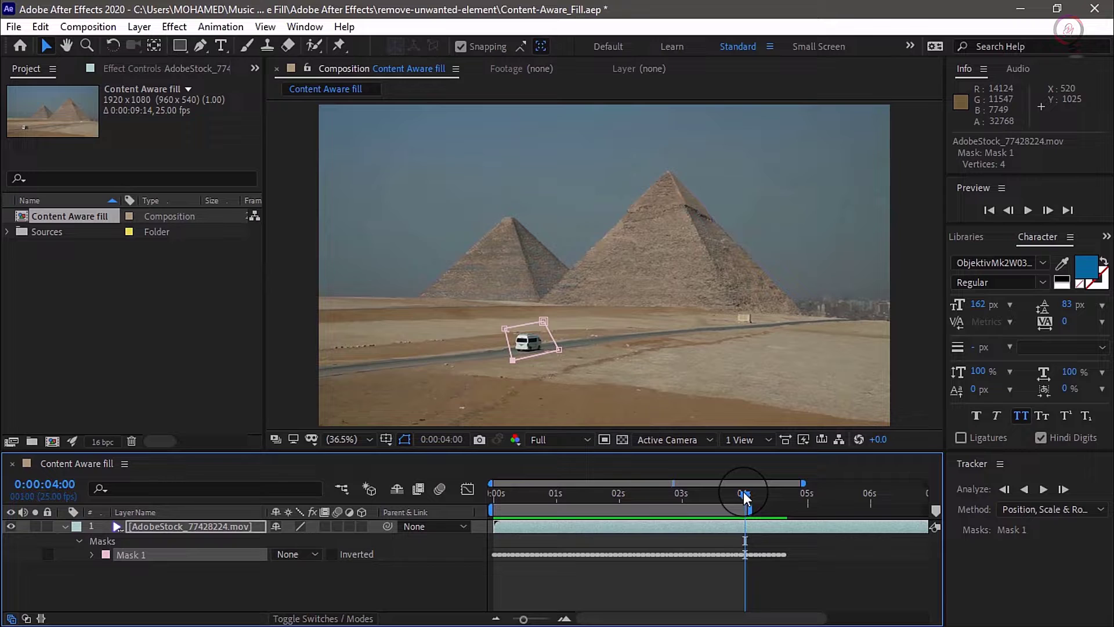
Step: Set Mask 1 to Subtract to cut out the van, then select the footage layer
{"action": "left_click", "coordinate": [287, 554]}
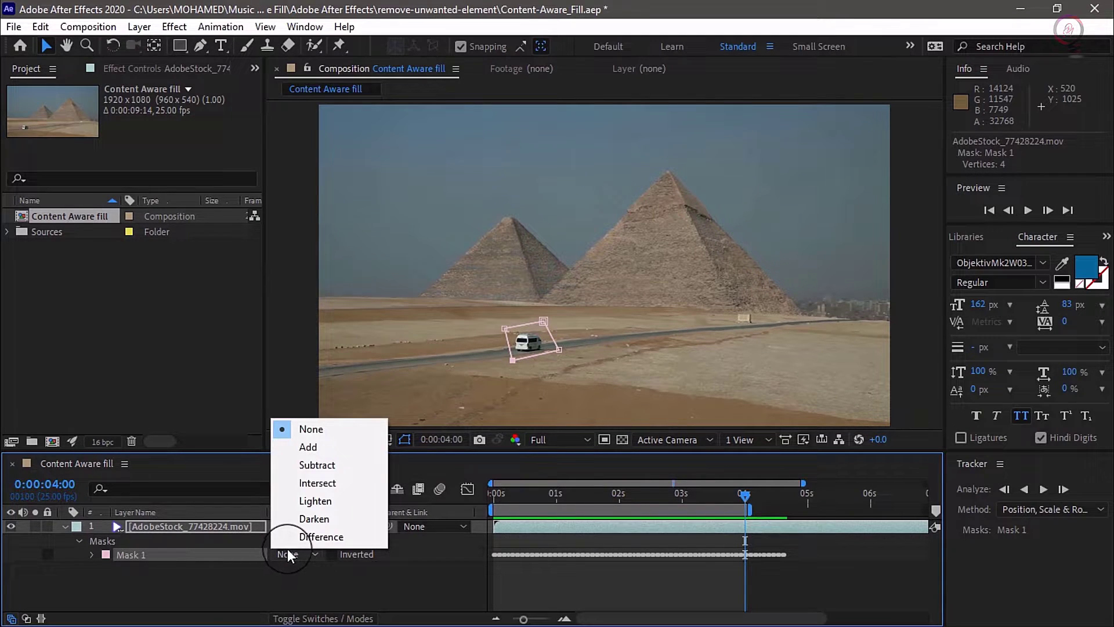
{"action": "left_click", "coordinate": [317, 468]}
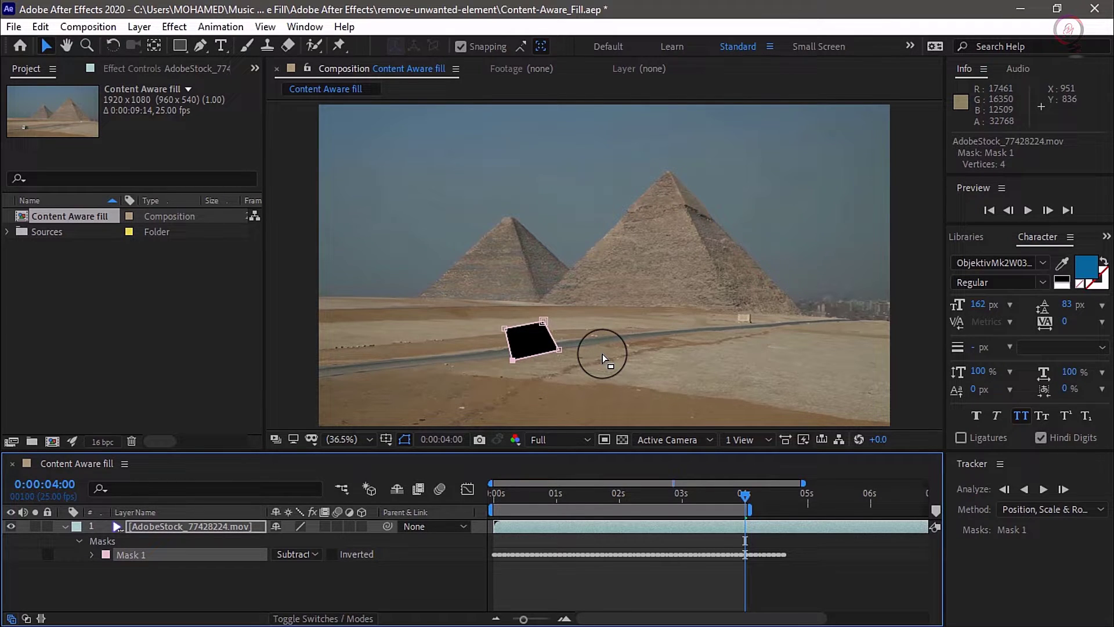
{"action": "left_click", "coordinate": [177, 524]}
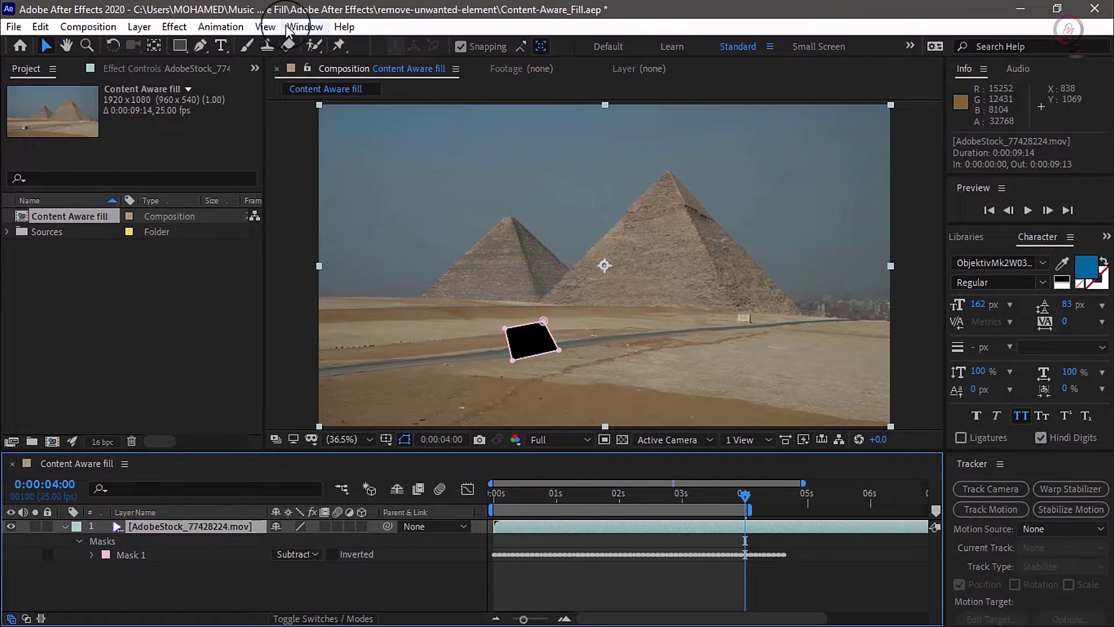
Step: Open the Content-Aware Fill panel with Fill Method Object and Range Work Area
{"action": "left_click", "coordinate": [305, 26]}
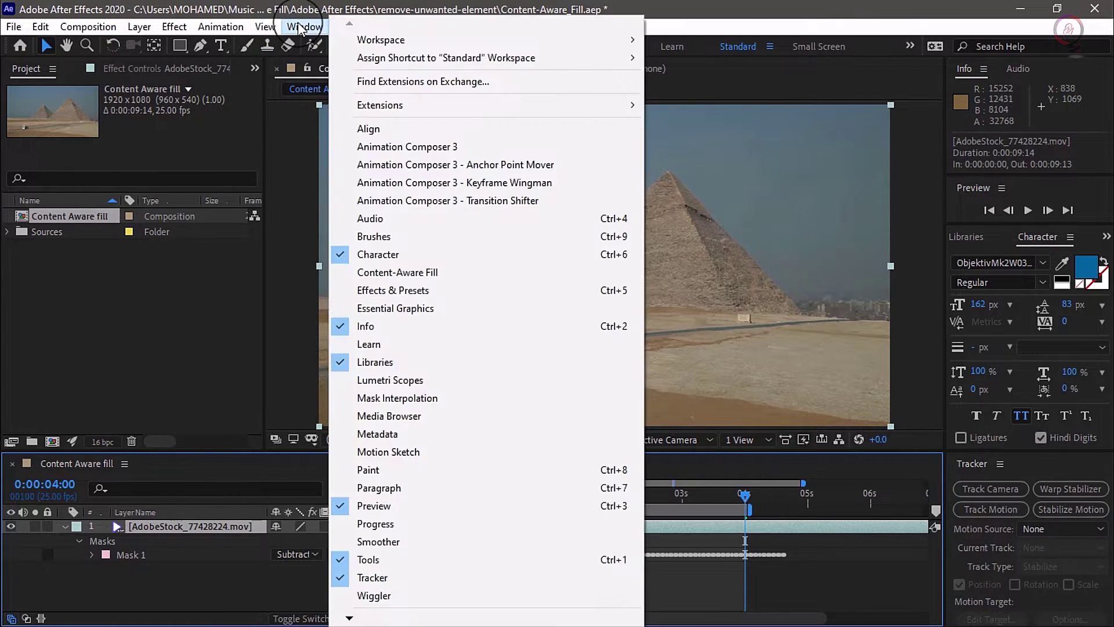
{"action": "left_click", "coordinate": [475, 280]}
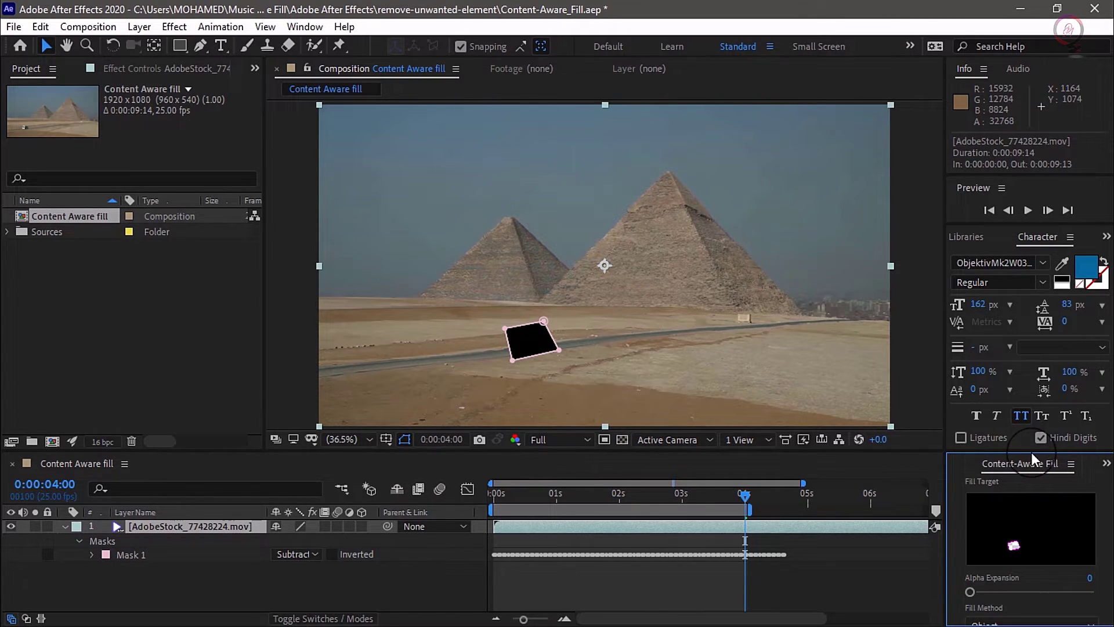
{"action": "left_click_drag", "start_coordinate": [1030, 453], "coordinate": [1033, 355]}
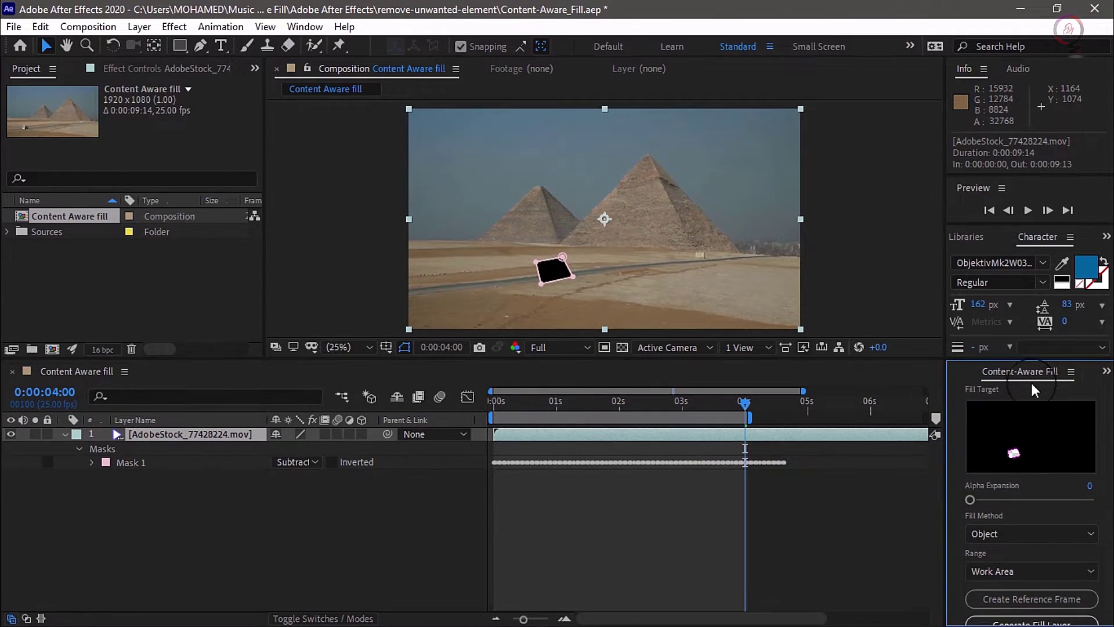
{"action": "left_click", "coordinate": [1060, 530]}
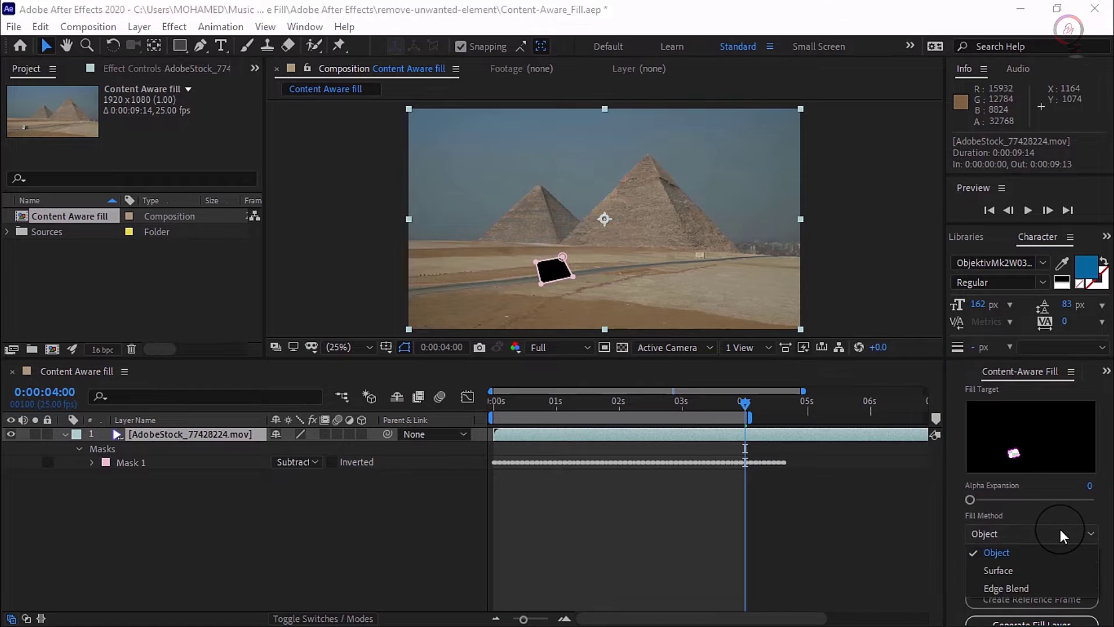
{"action": "left_click", "coordinate": [1029, 554]}
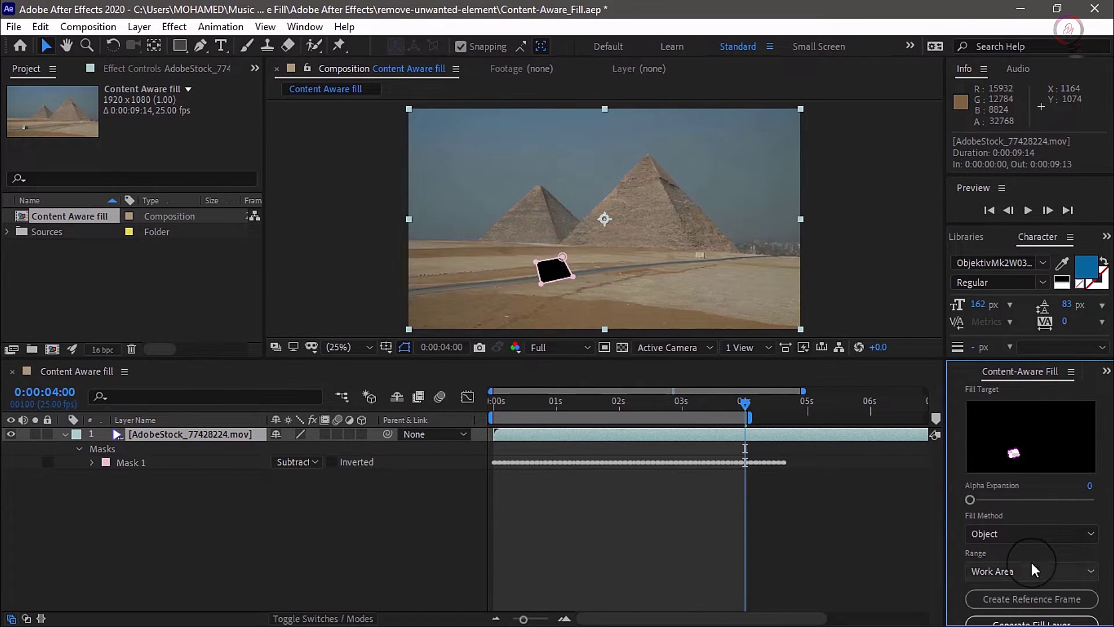
{"action": "left_click", "coordinate": [1053, 571]}
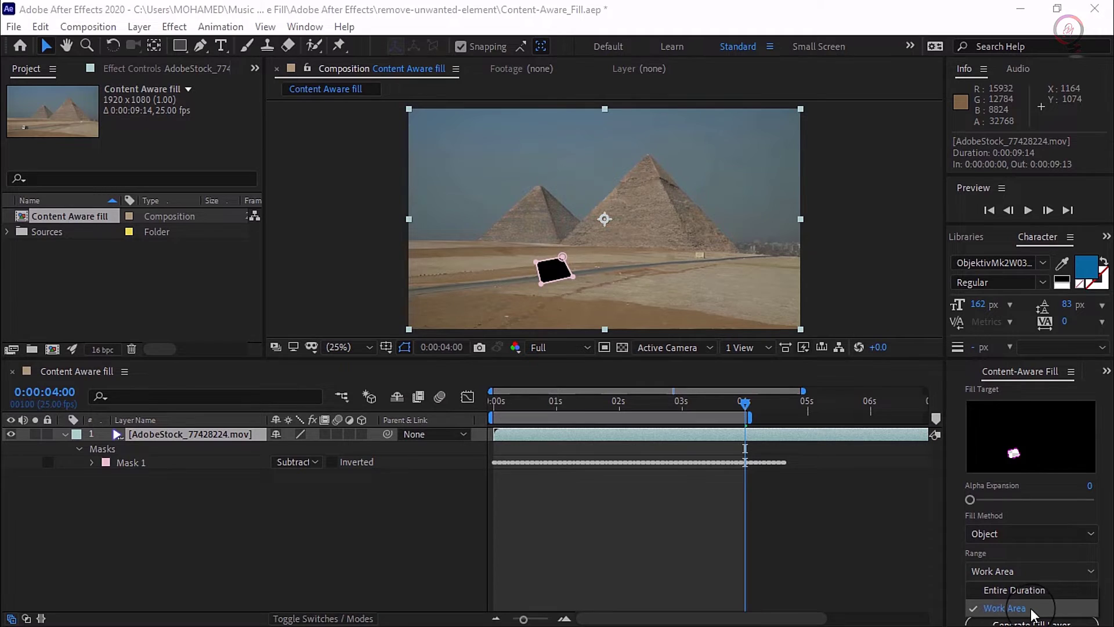
{"action": "left_click", "coordinate": [988, 571]}
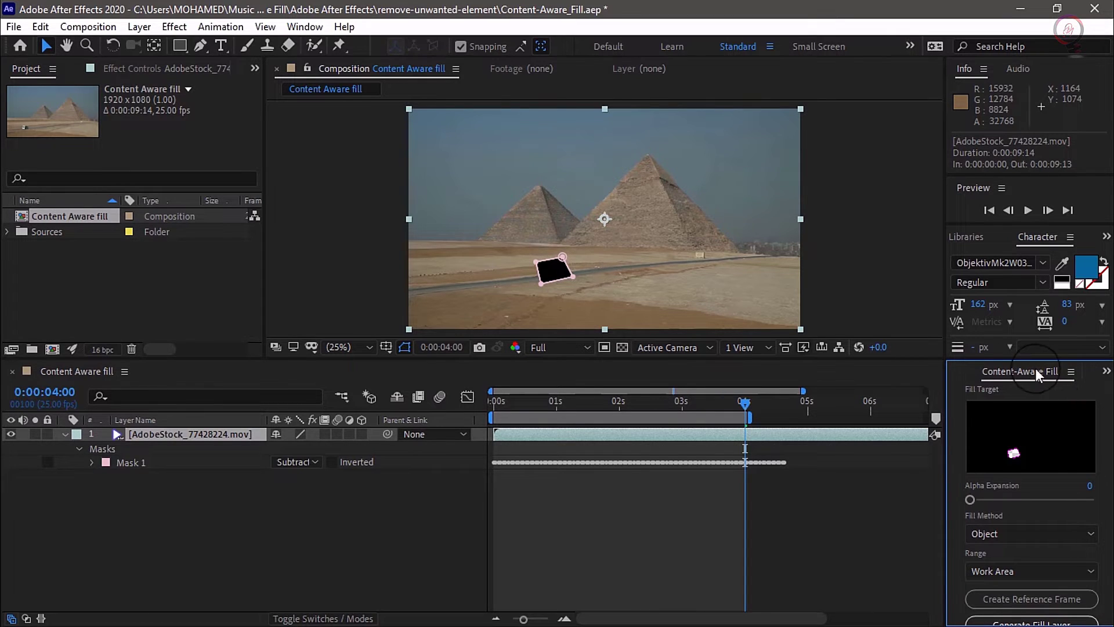
{"action": "left_click_drag", "start_coordinate": [1037, 361], "coordinate": [1037, 339]}
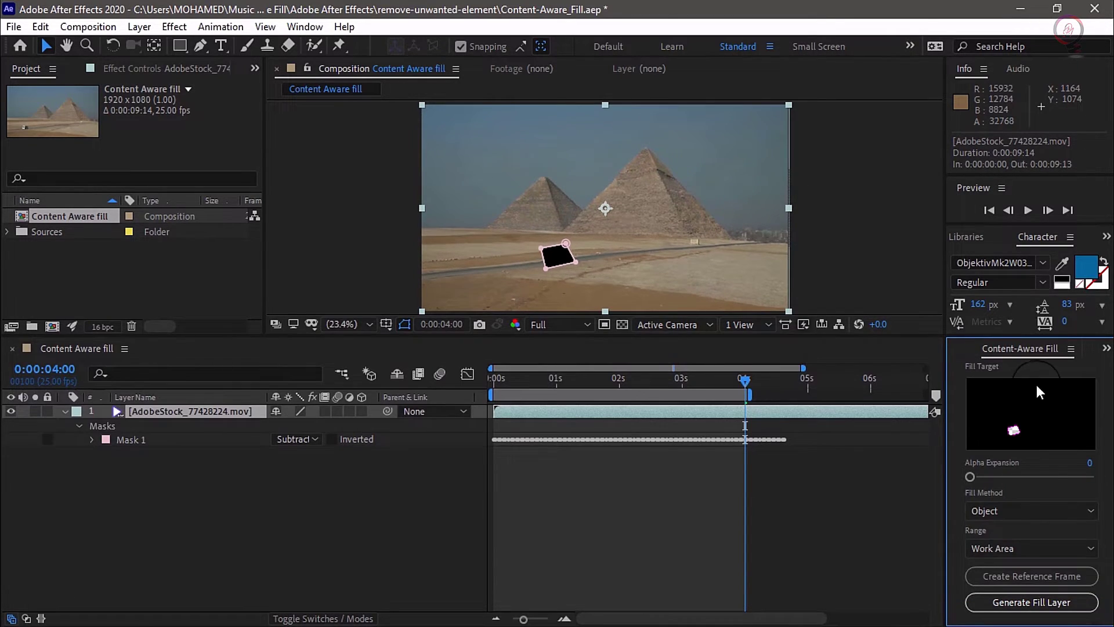
Step: Generate the Fill [000-100].png layer over the van hole, then deselect the footage
{"action": "left_click", "coordinate": [1041, 605]}
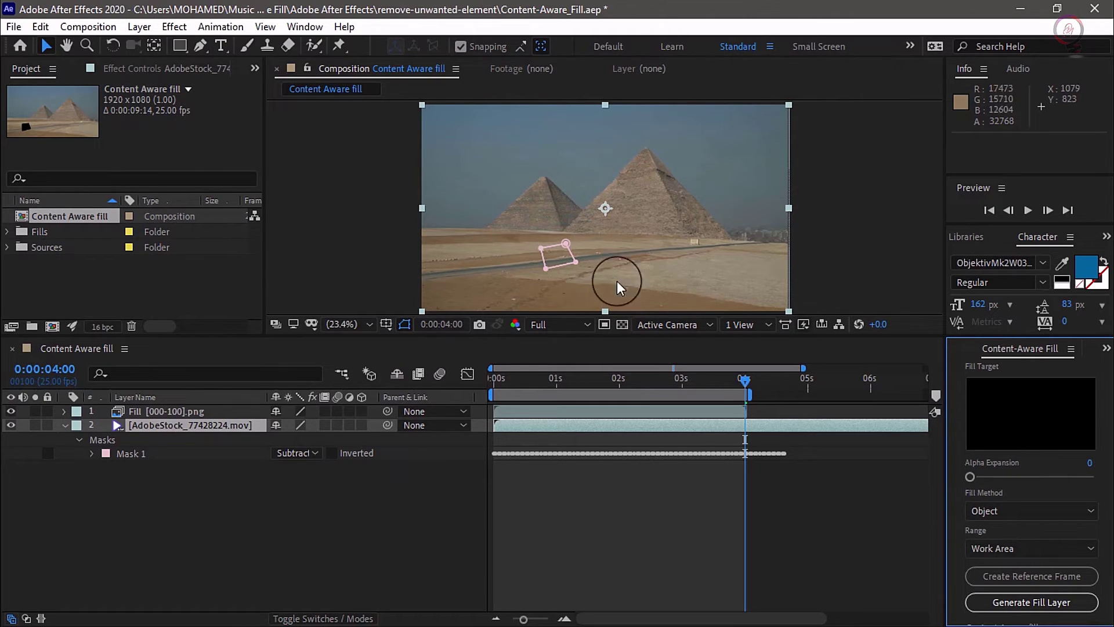
{"action": "left_click", "coordinate": [398, 531]}
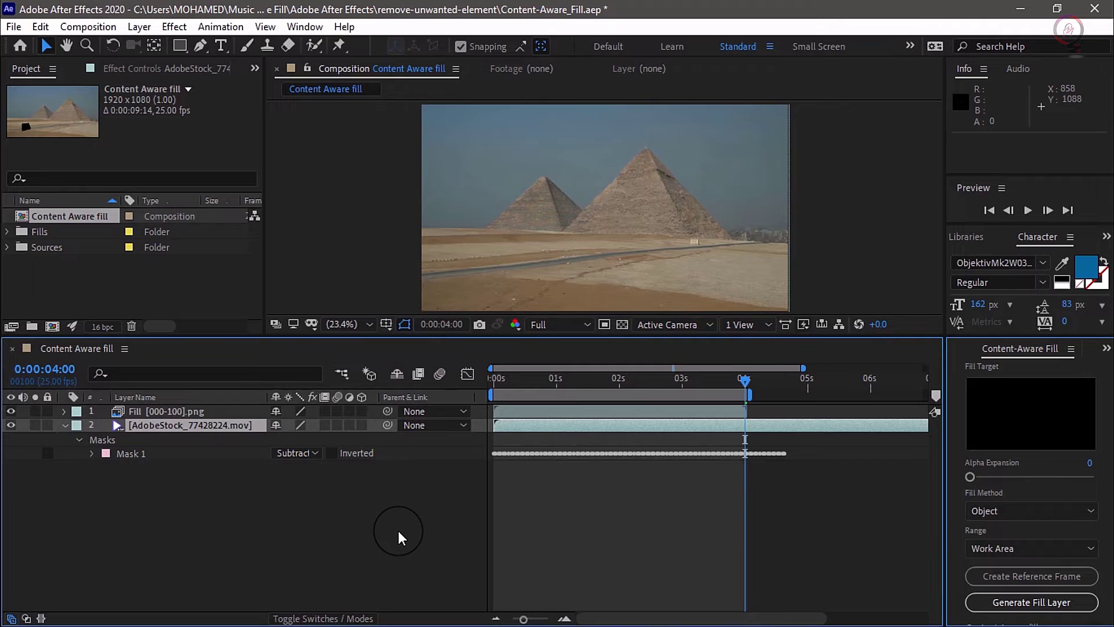
Step: Enlarge the viewer and play a preview confirming the van is gone
{"action": "left_click_drag", "start_coordinate": [416, 338], "coordinate": [406, 464]}
{"action": "key", "text": "space"}
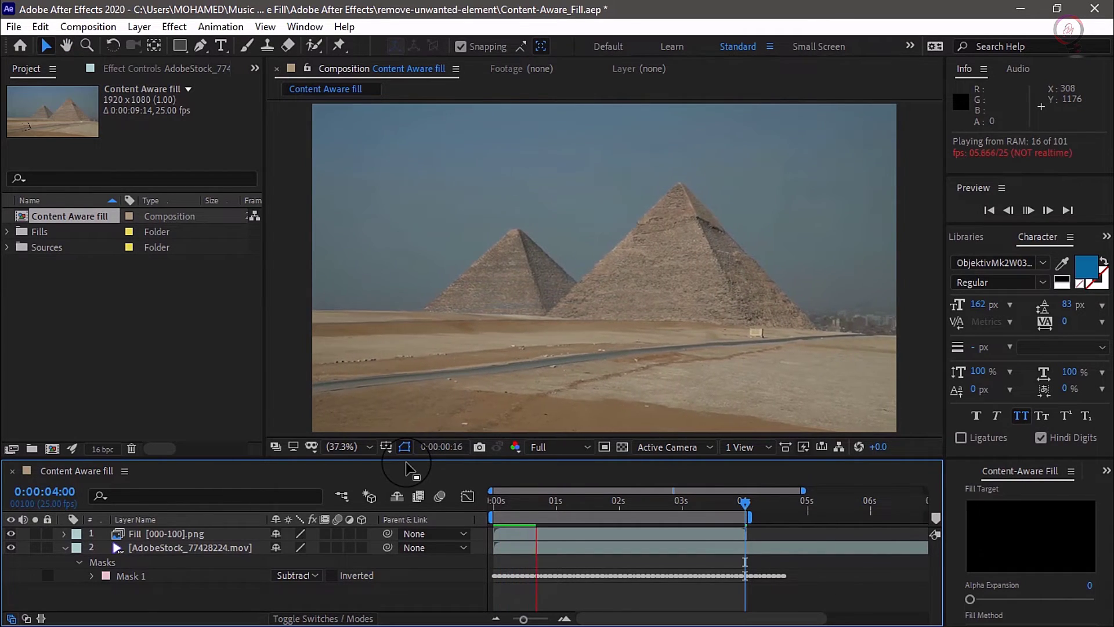